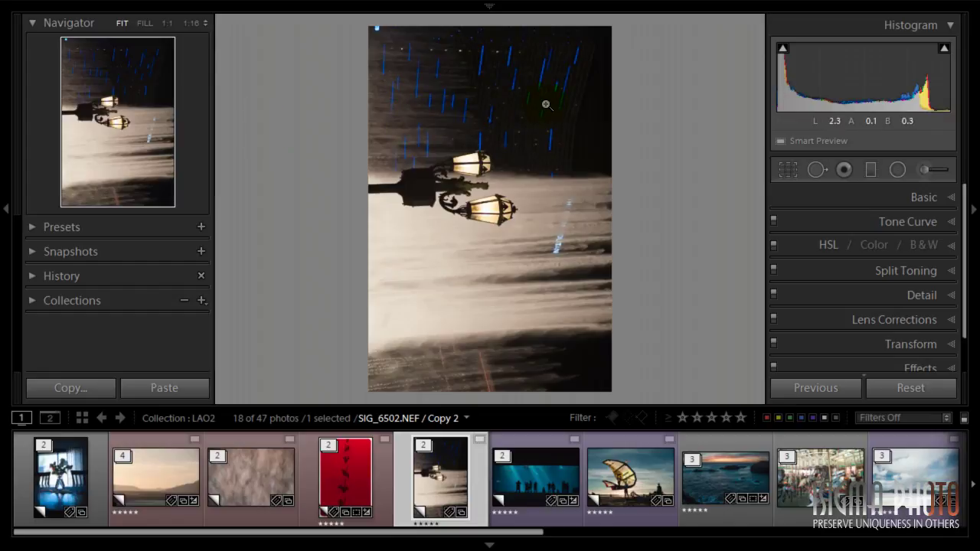
- Switch to the Library grid and enable the Rotate controls in the grid toolbar
click(134, 10)
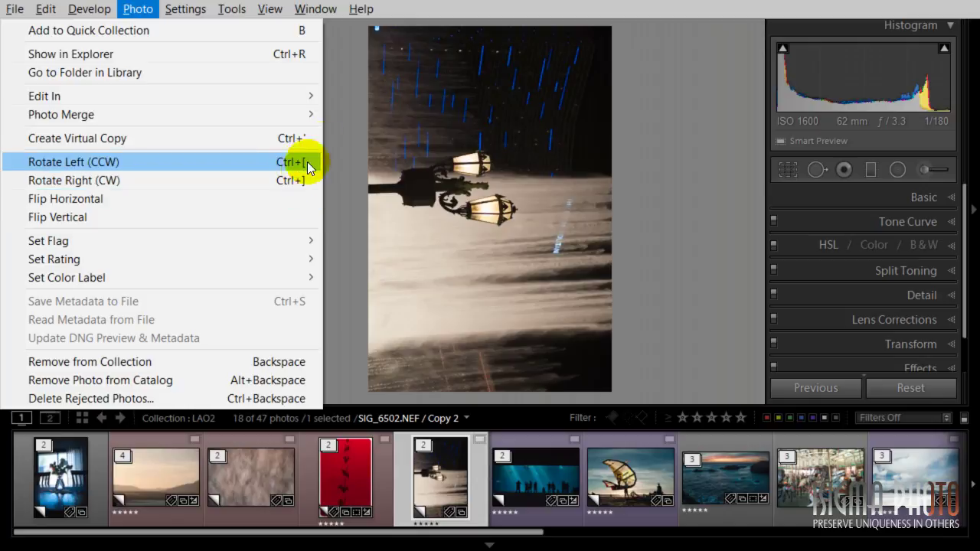
click(452, 9)
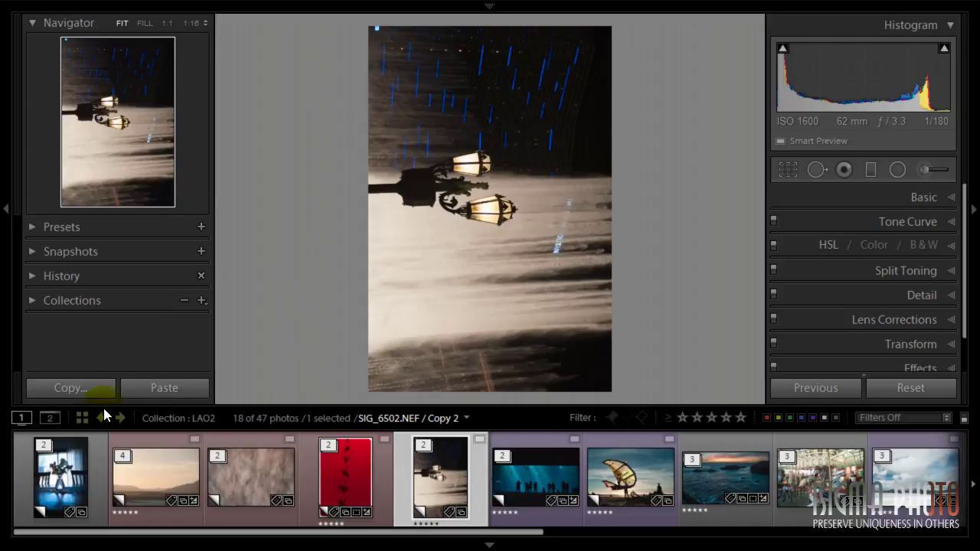
click(81, 418)
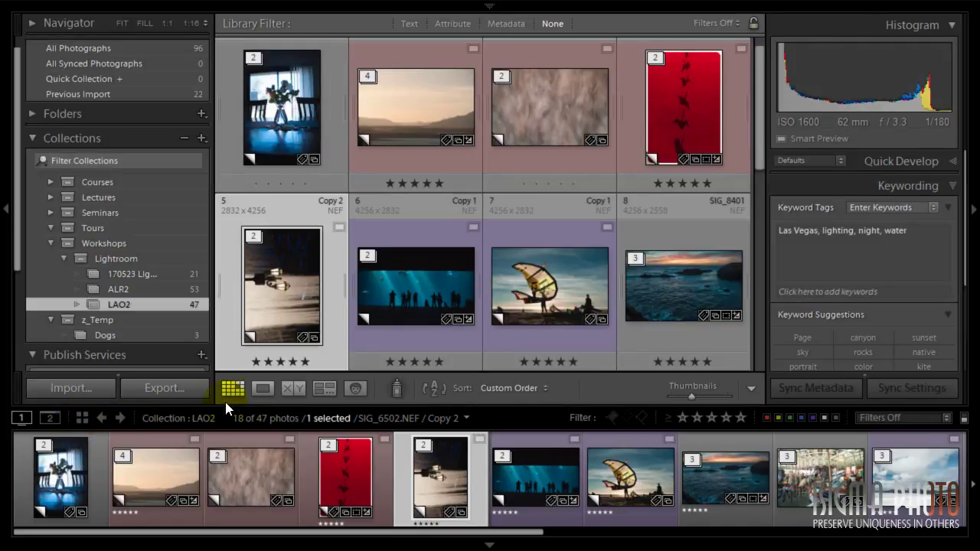
click(750, 388)
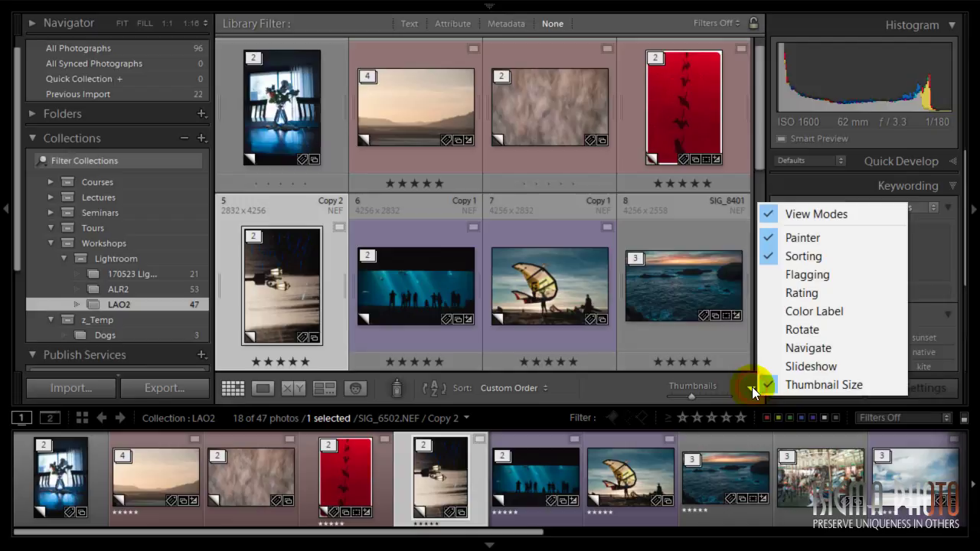
click(784, 331)
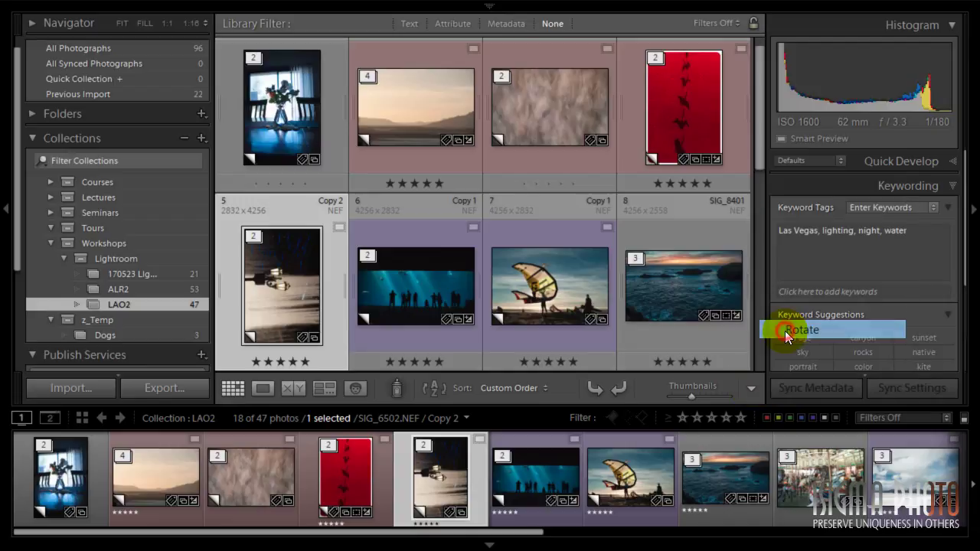
- Rotate the street-lamp photo until it is upright landscape, then hide the Rotate controls
click(595, 389)
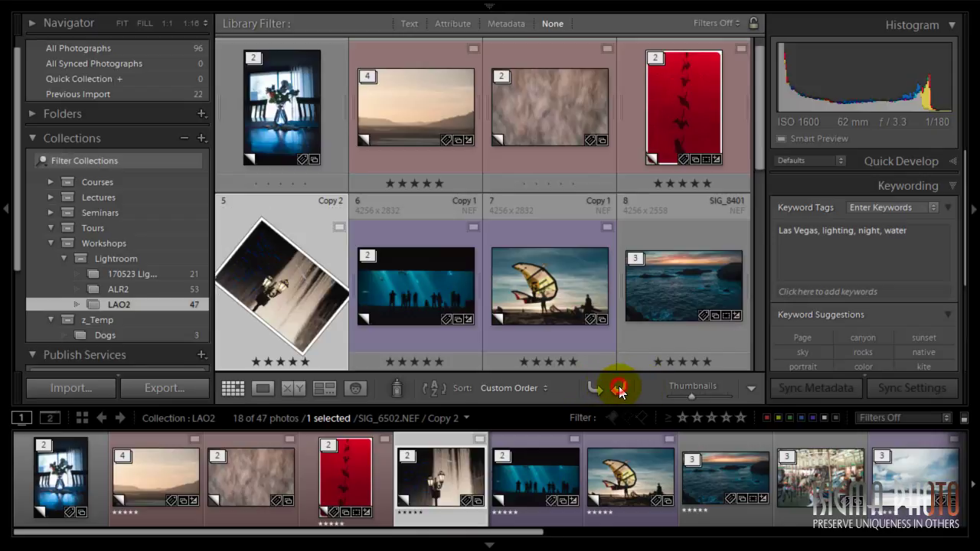
click(619, 389)
click(619, 390)
click(620, 391)
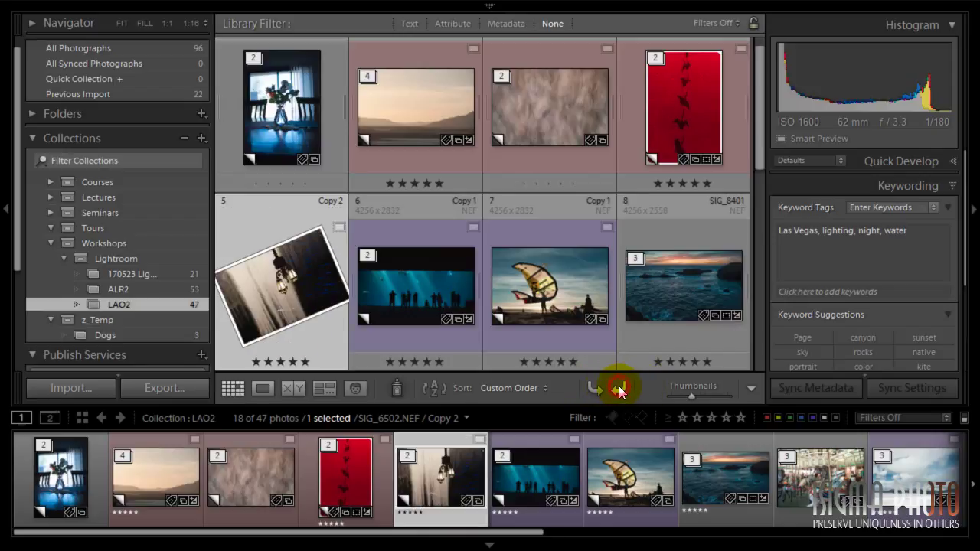
click(620, 390)
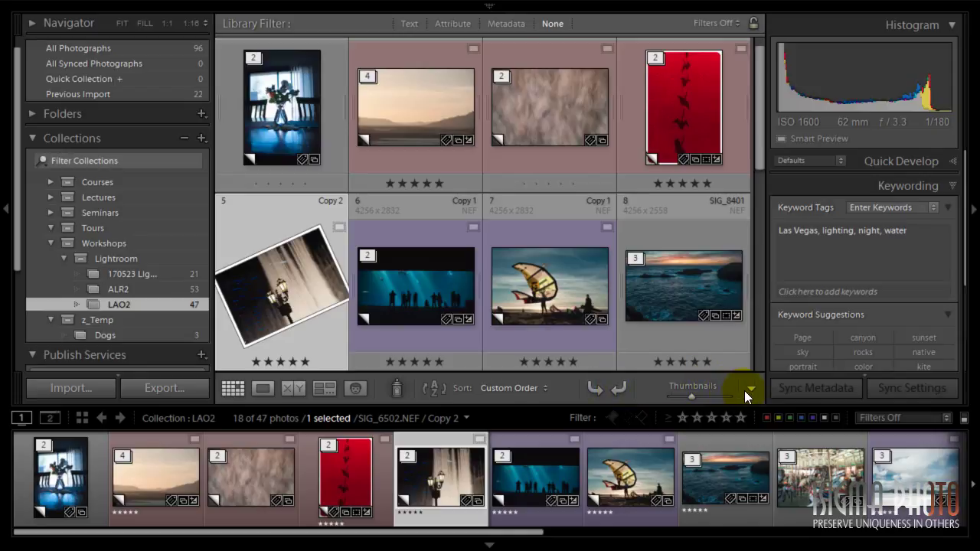
click(751, 389)
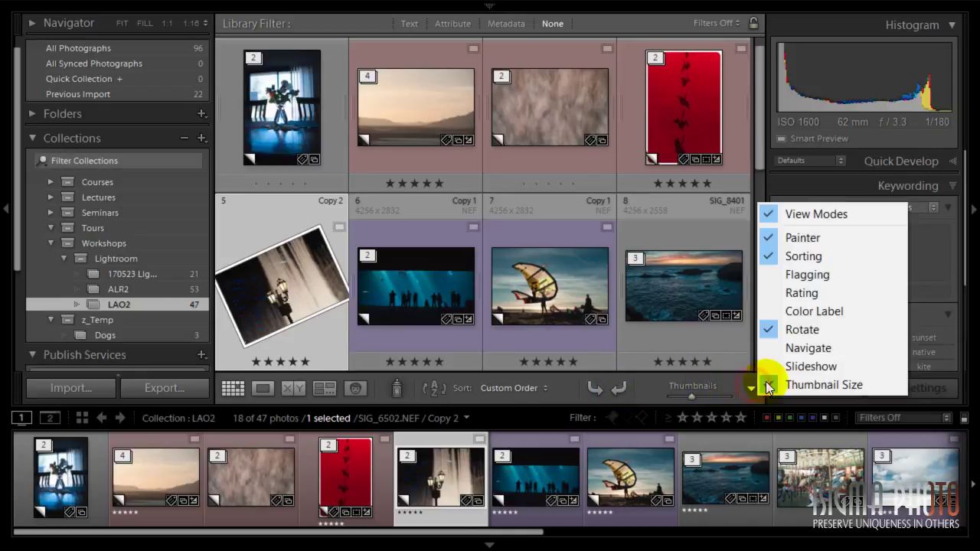
click(780, 328)
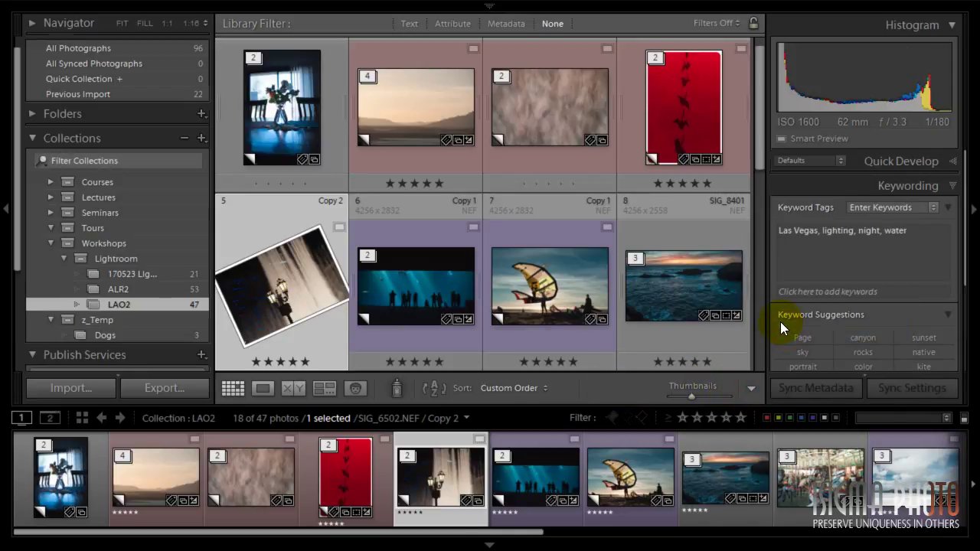
- Open the lamp photo in Develop and rotate it 90° clockwise, then back to landscape
key(d)
key(t)
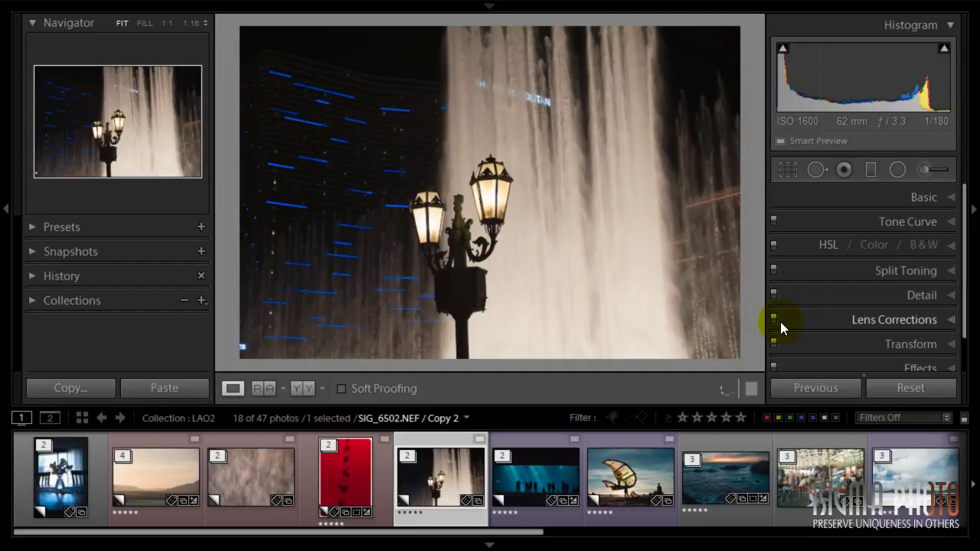
click(750, 391)
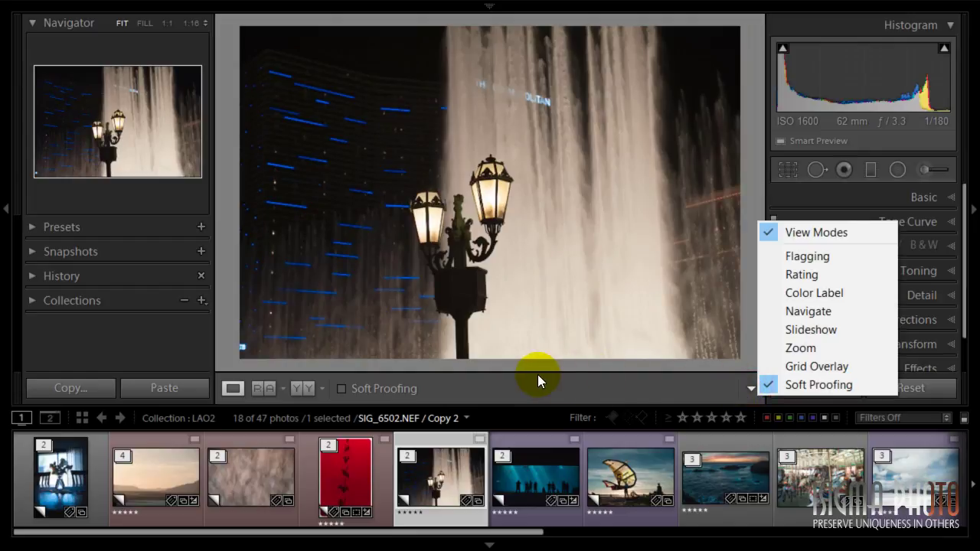
click(633, 393)
key(t)
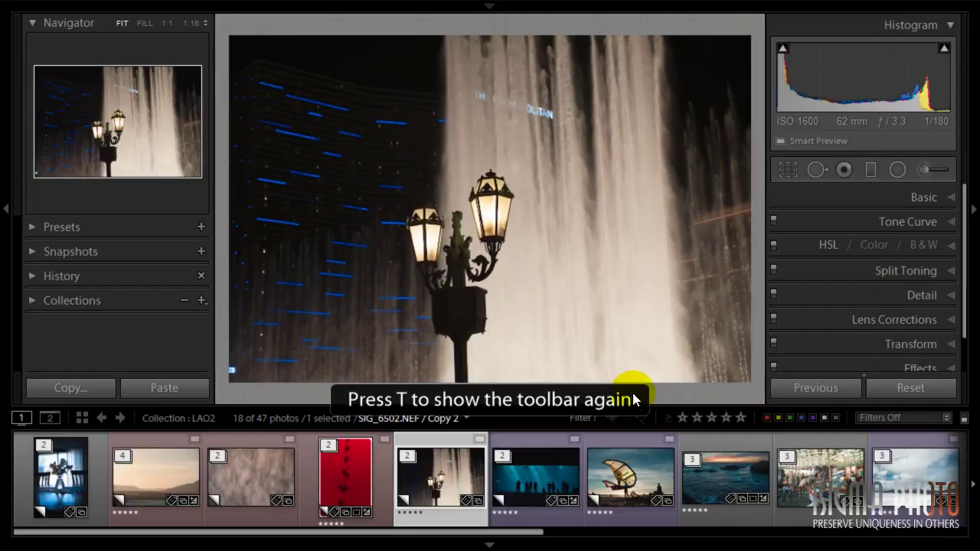
key(ctrl+])
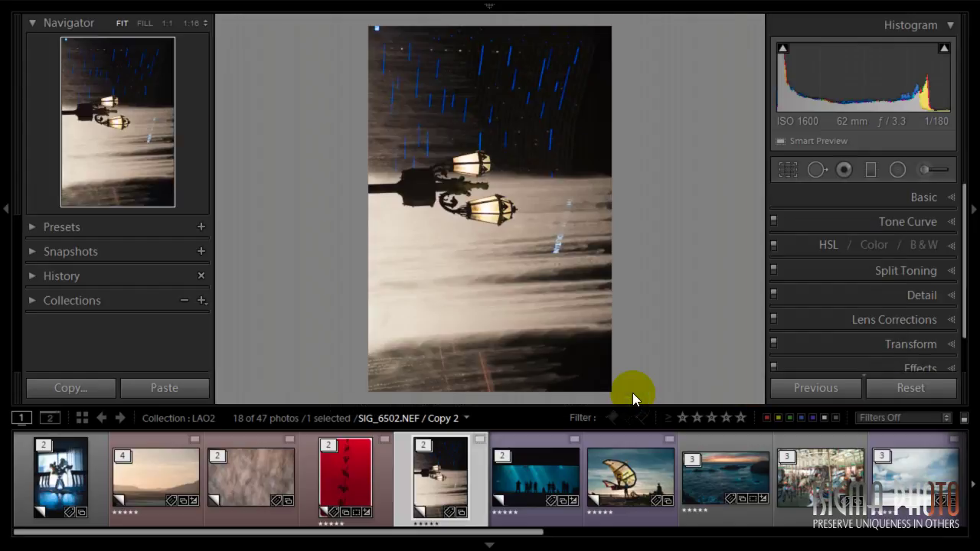
key(ctrl+[)
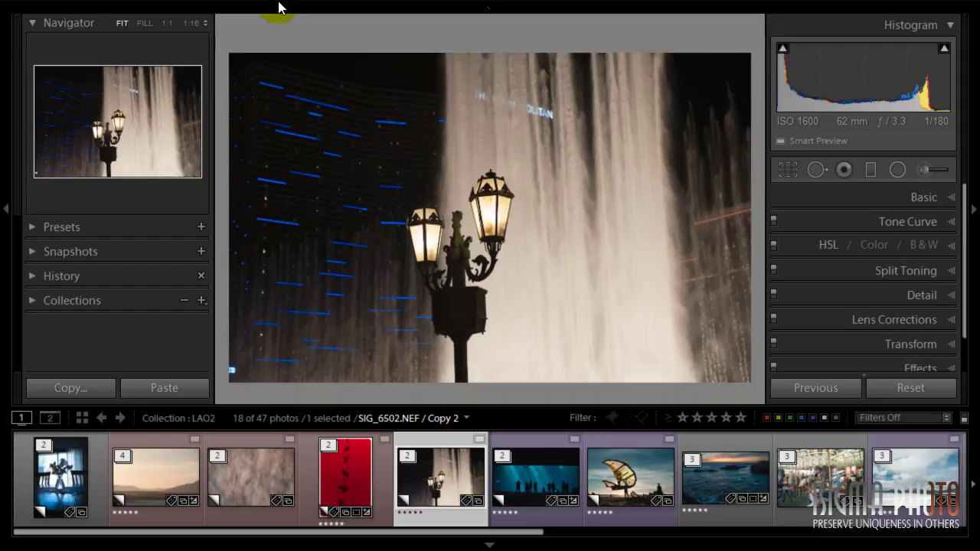
- Flip the lamp photo horizontally and vertically, then undo both flips to restore it
mouse_move(225, 9)
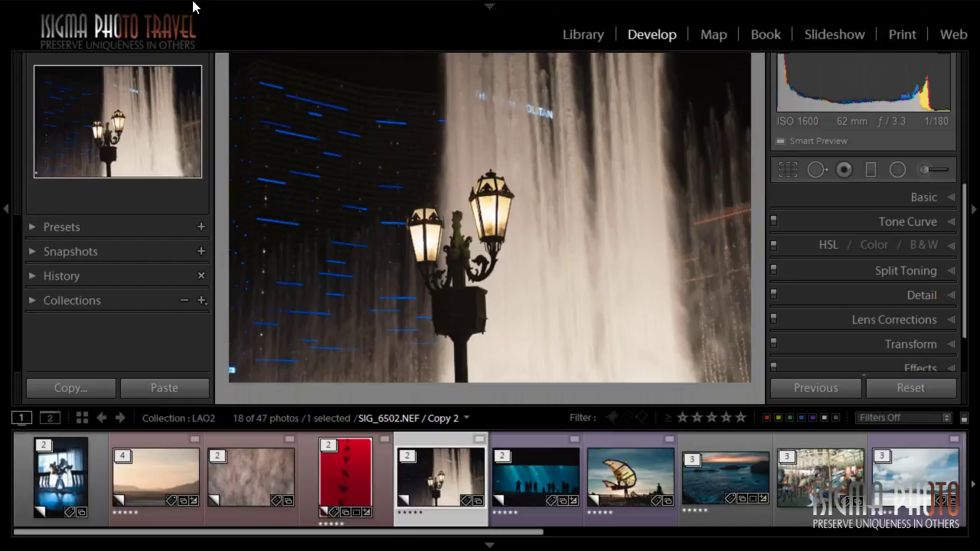
mouse_move(173, 8)
click(139, 8)
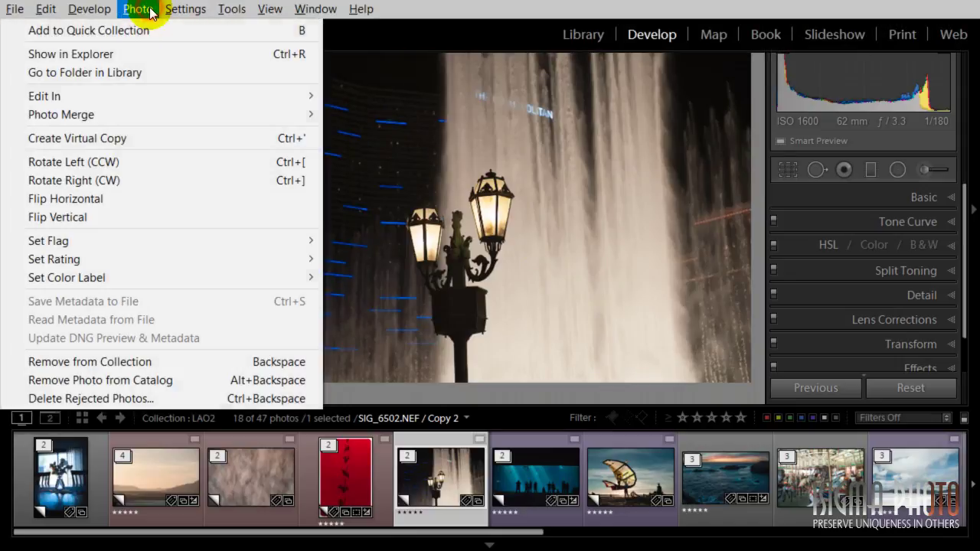
click(94, 200)
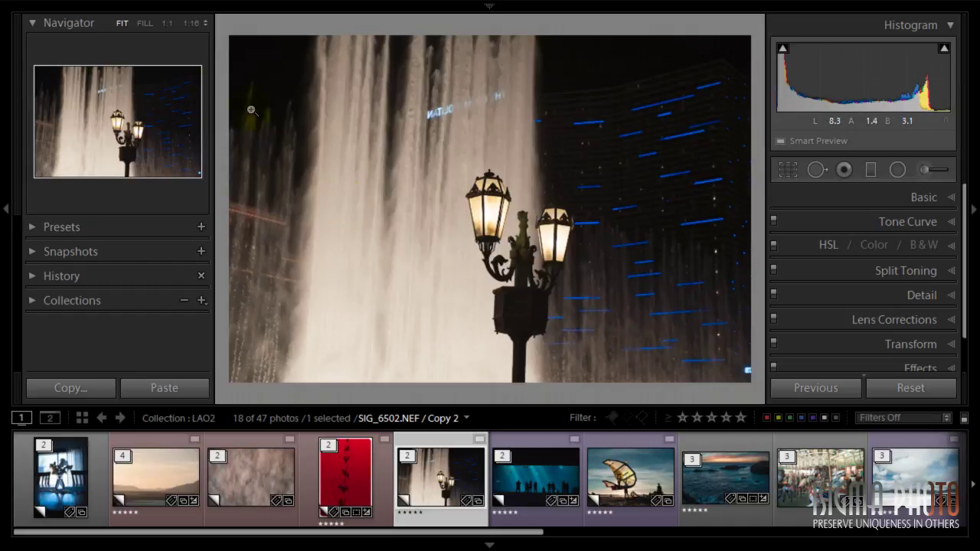
mouse_move(173, 7)
click(140, 9)
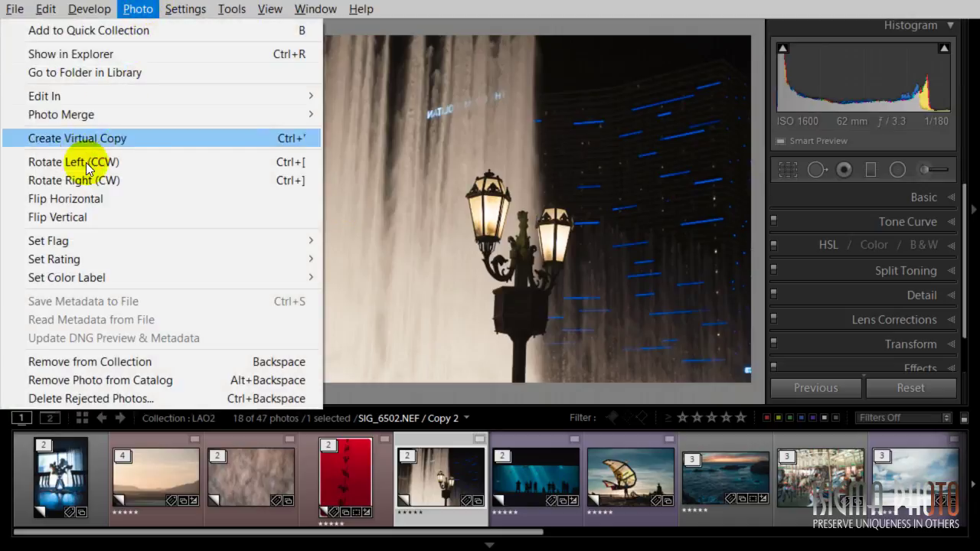
click(73, 216)
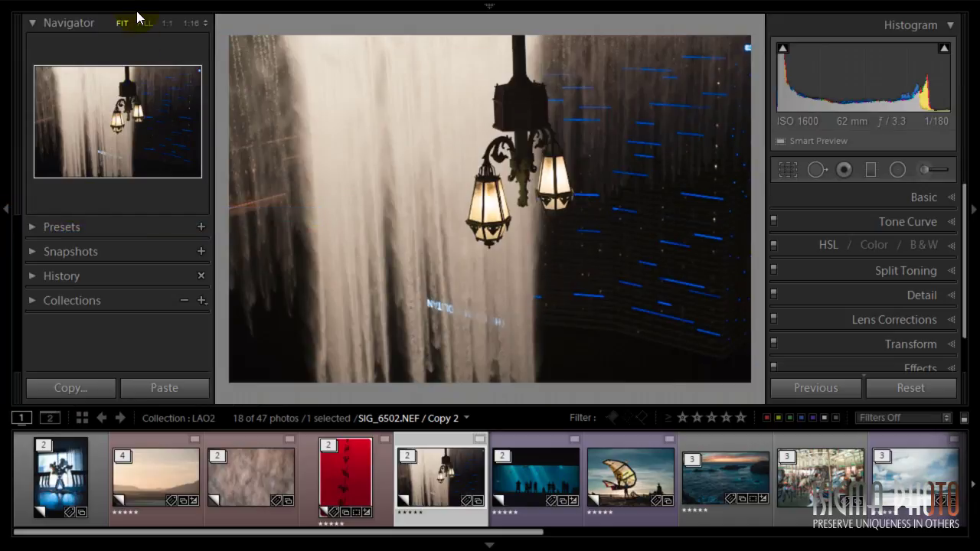
key(ctrl+z)
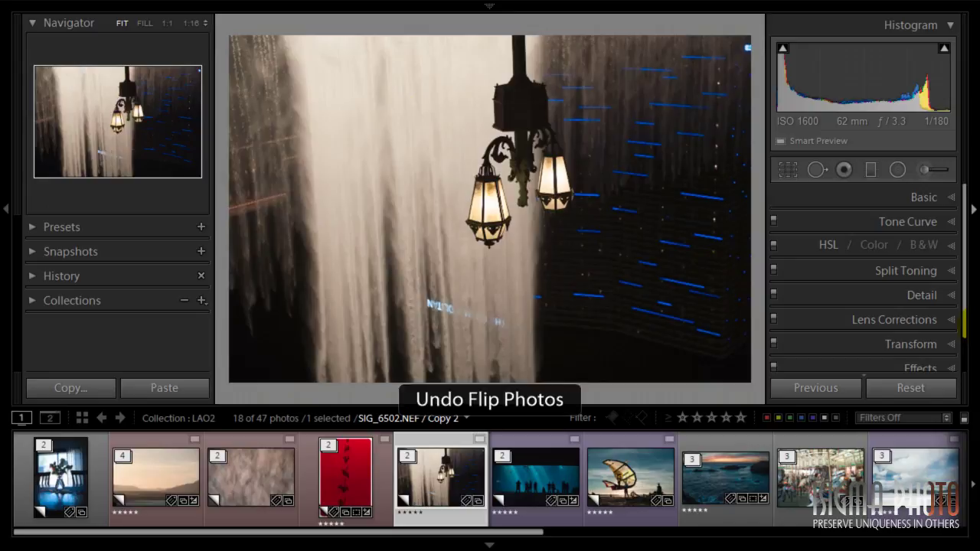
key(ctrl+z)
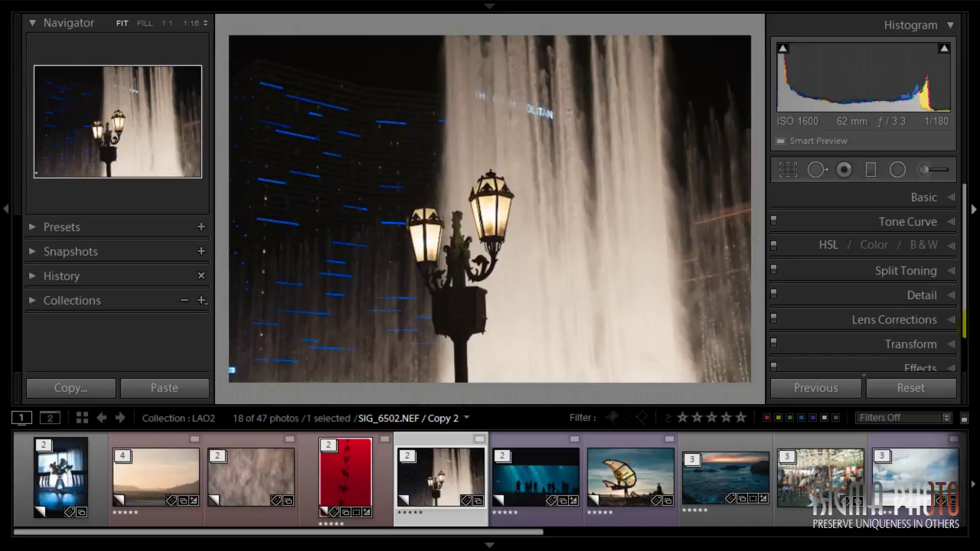
- Select SIG_1001 in the filmstrip and open it in the Crop Overlay tool
click(140, 477)
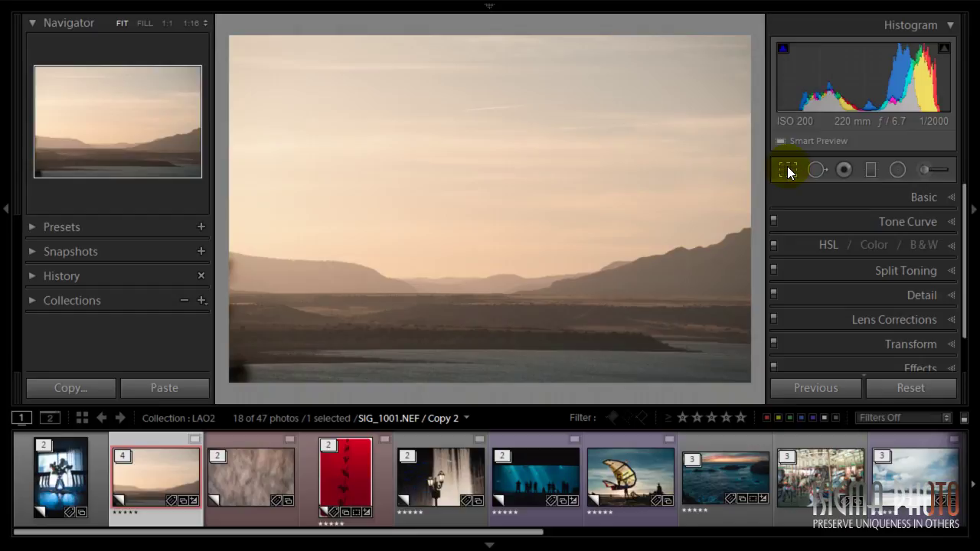
click(787, 170)
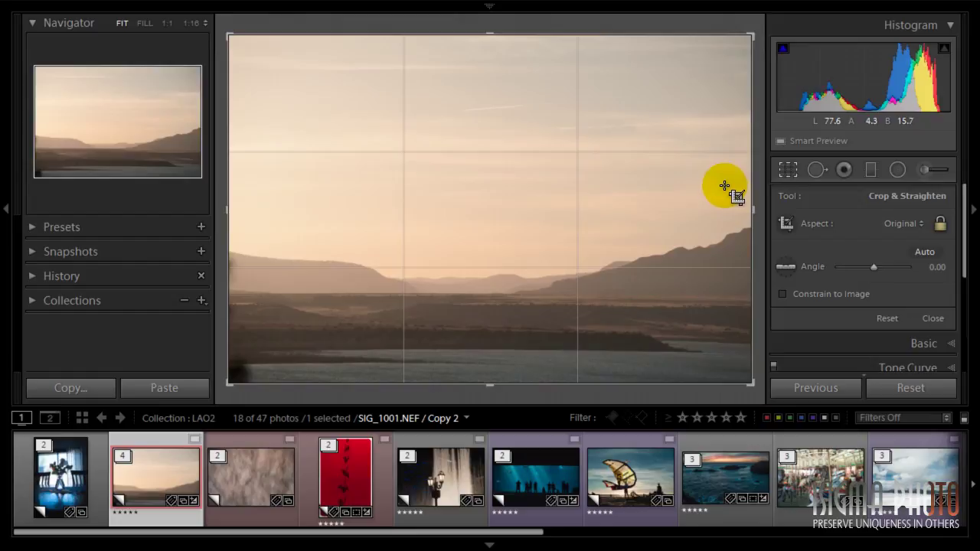
- Try Spot Removal and Red Eye Correction, ending on the Graduated Filter at Exposure −0.55
drag(966, 222, 957, 277)
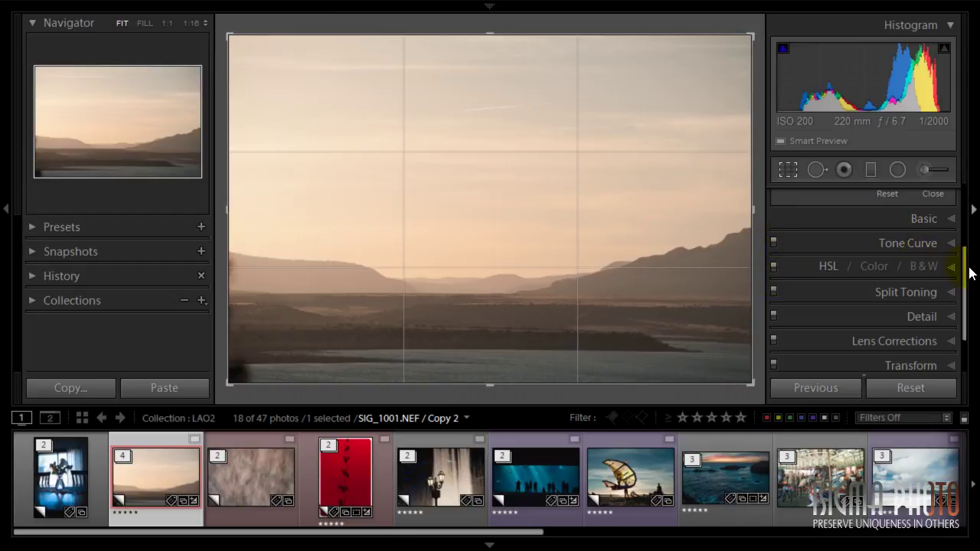
drag(970, 273, 971, 203)
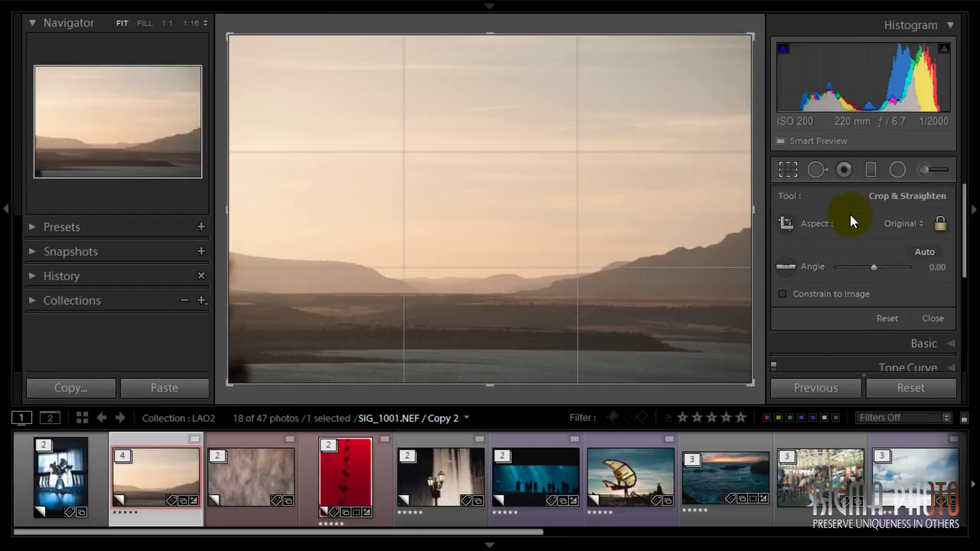
click(816, 170)
click(845, 170)
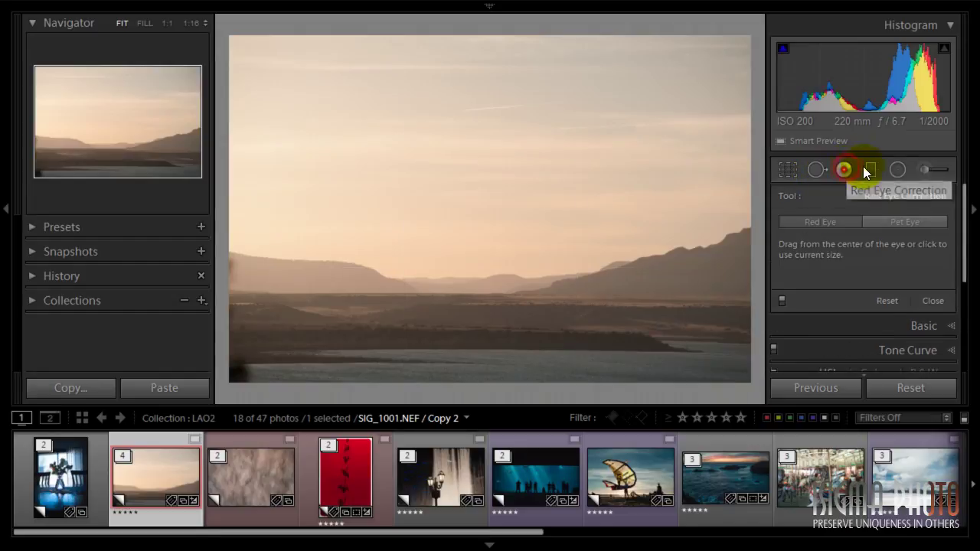
click(876, 171)
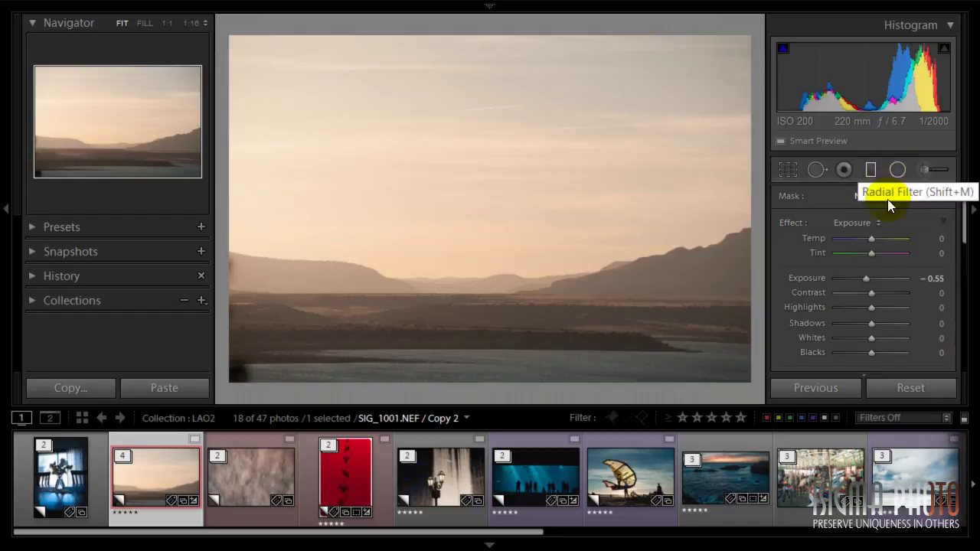
- Return to Crop Overlay and pull in the bottom edge and bottom-left corner slightly
drag(964, 213, 785, 339)
click(787, 168)
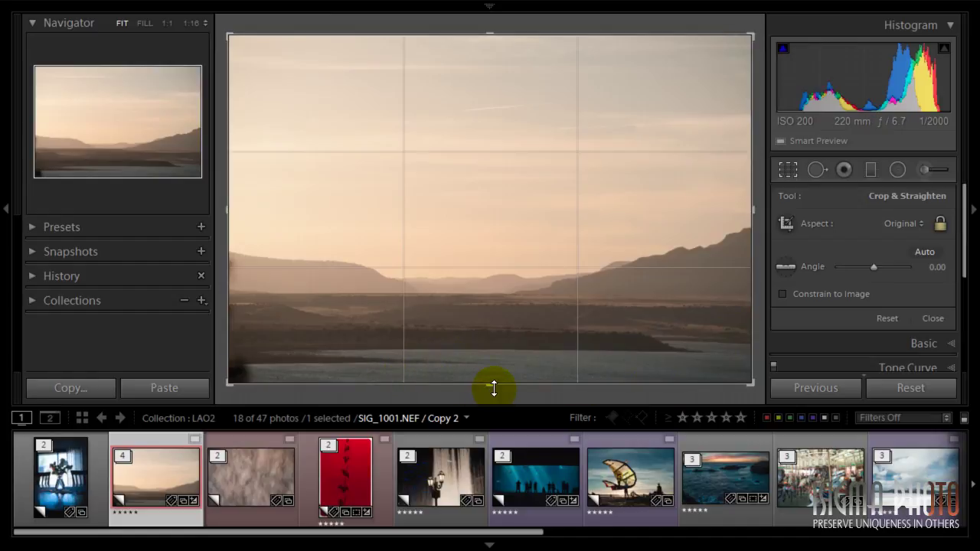
drag(493, 388, 492, 375)
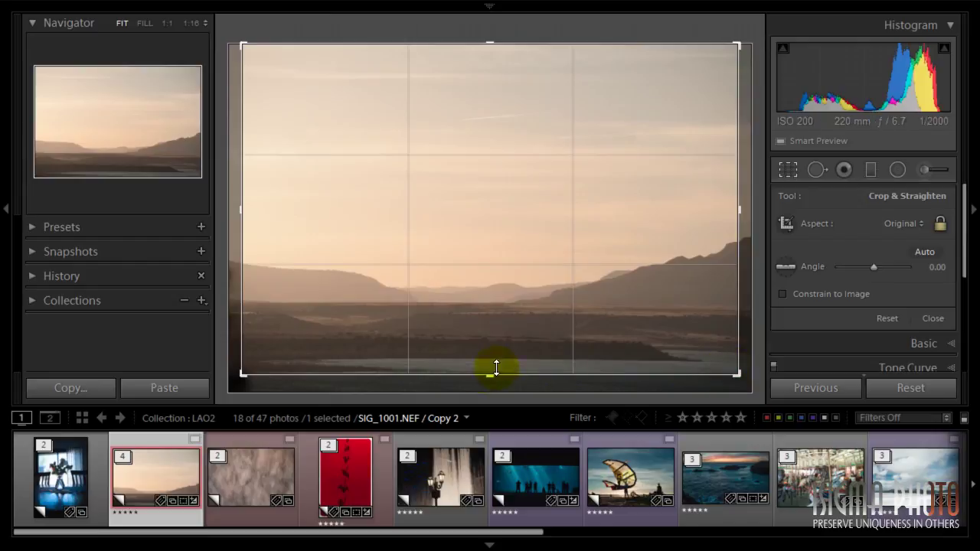
mouse_move(252, 376)
mouse_down()
mouse_move(236, 378)
mouse_move(255, 378)
mouse_up()
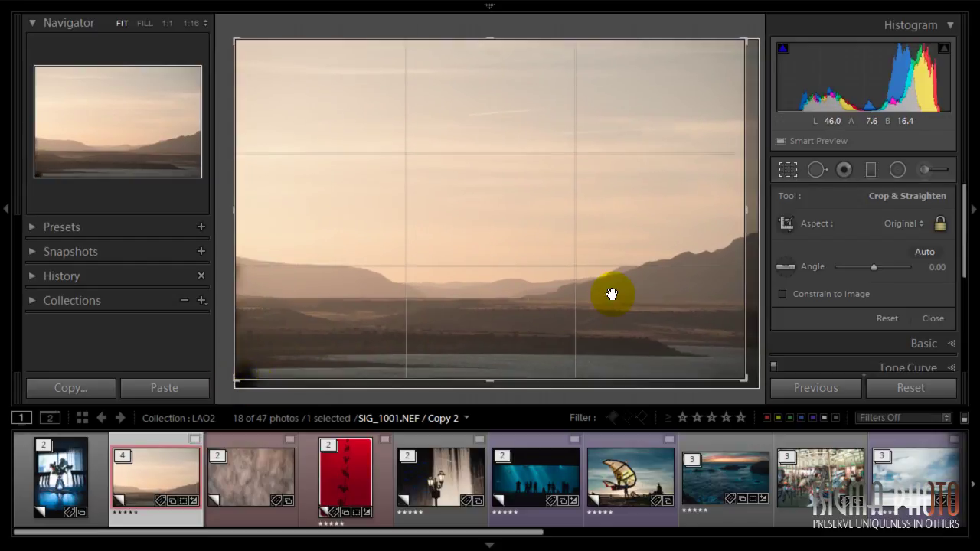
mouse_move(199, 4)
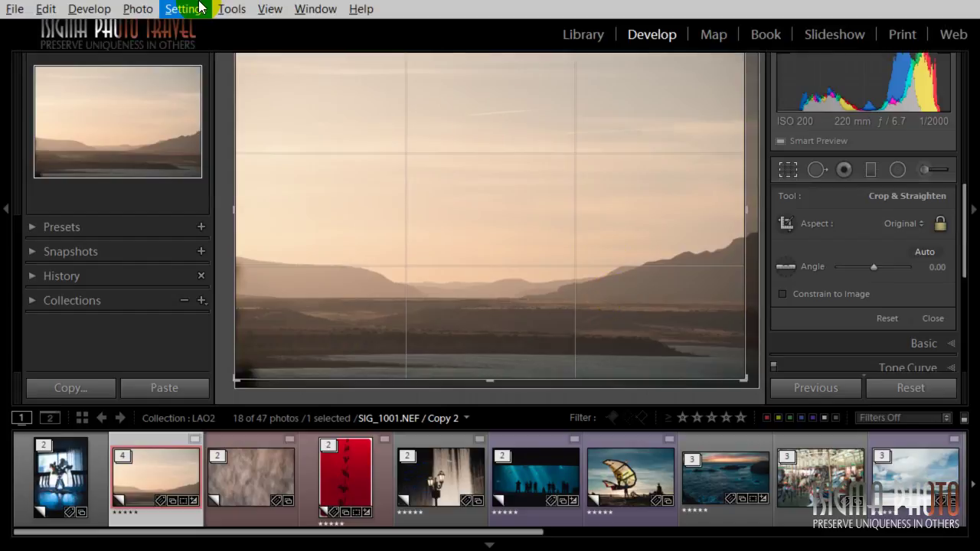
click(228, 9)
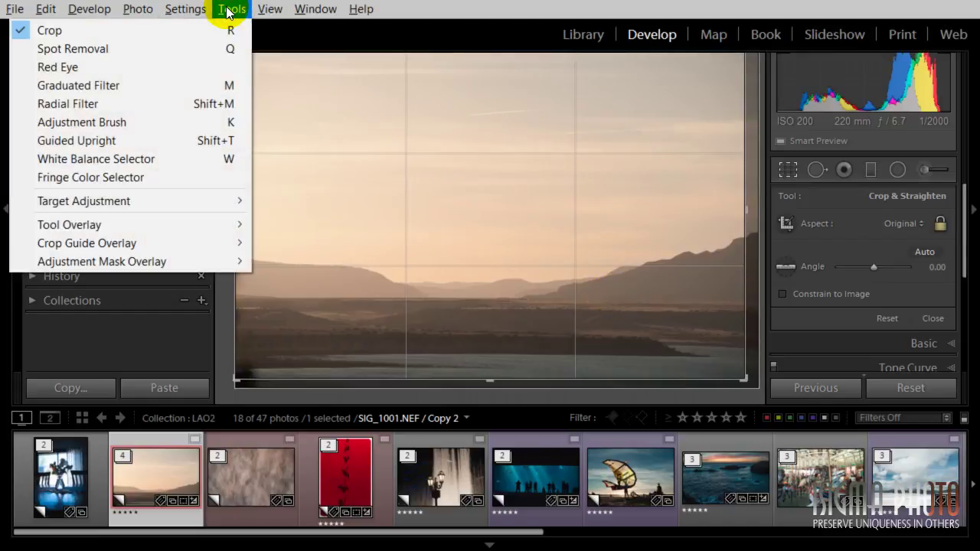
mouse_move(219, 243)
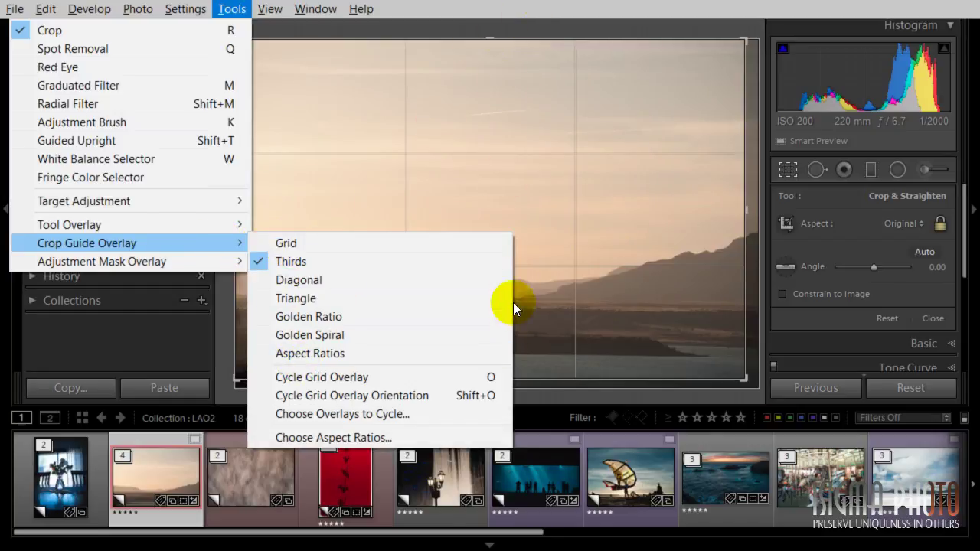
click(643, 9)
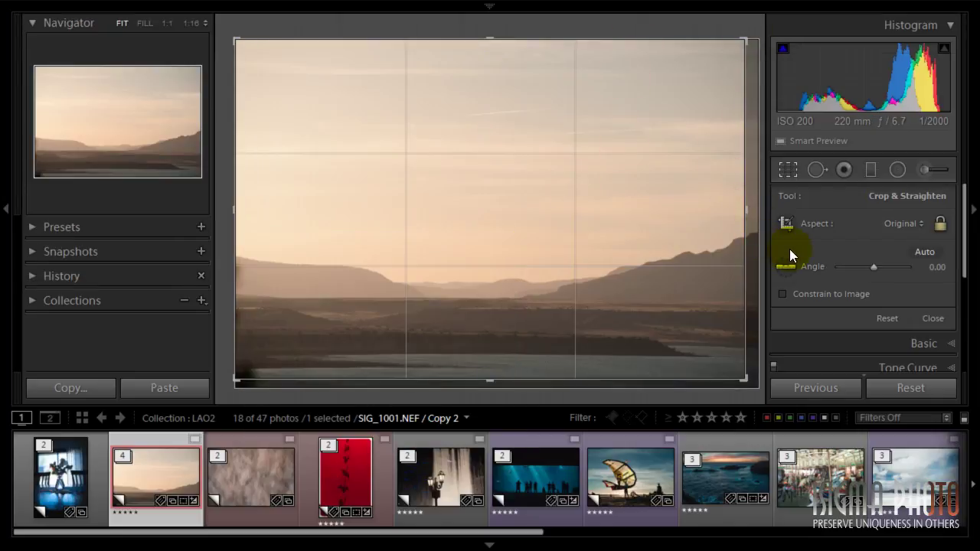
- Cycle the crop guide overlays with O through Grid and Thirds, stopping on Diagonal
key(shift)
key(o)
key(o)
key(o)
key(o)
key(o)
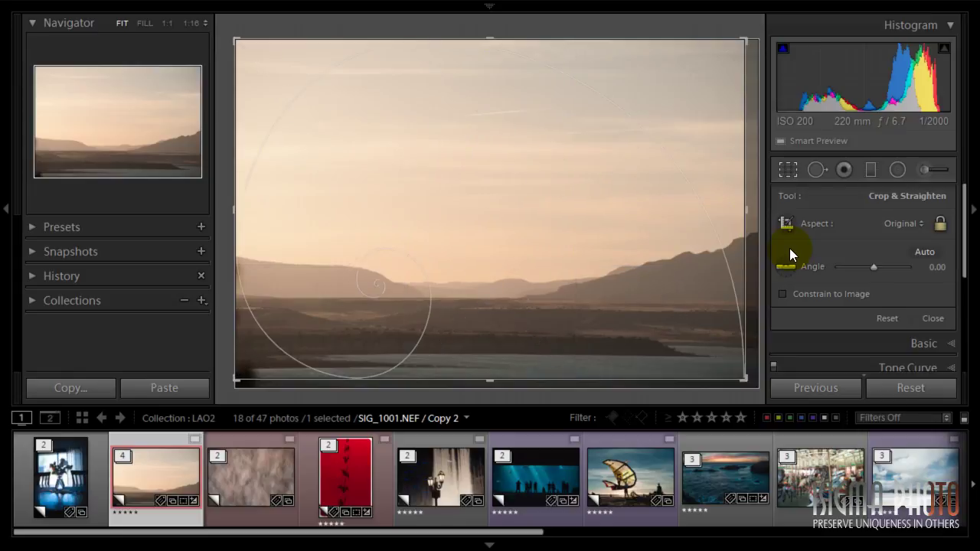
key(o)
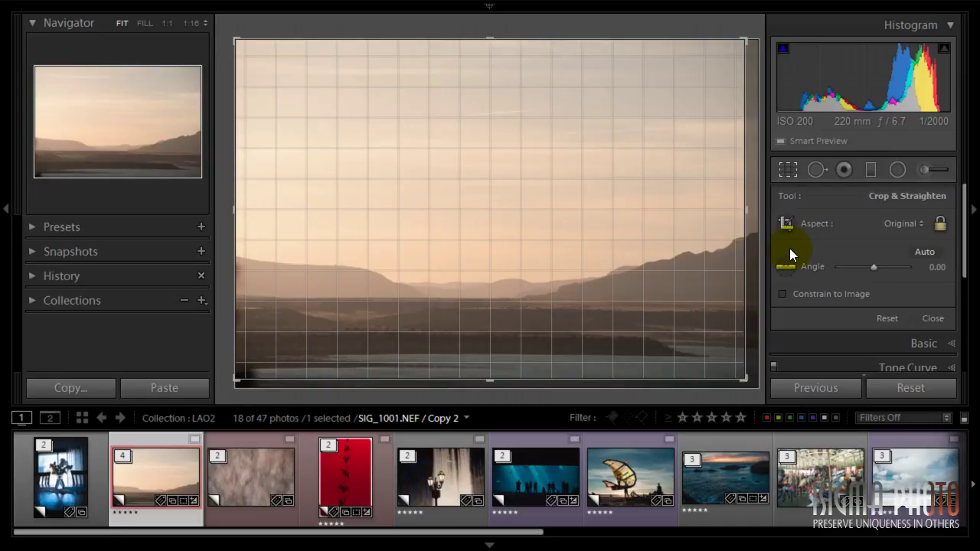
key(o)
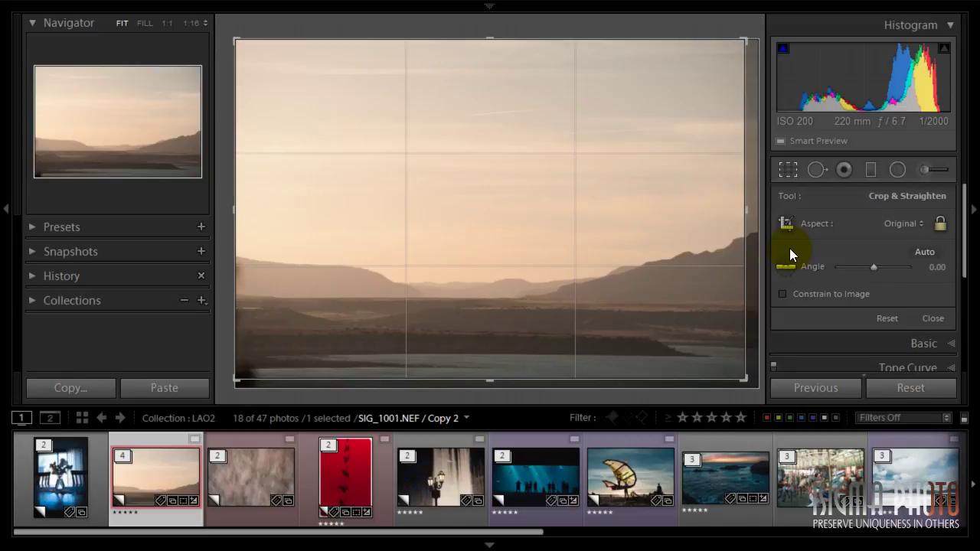
key(o)
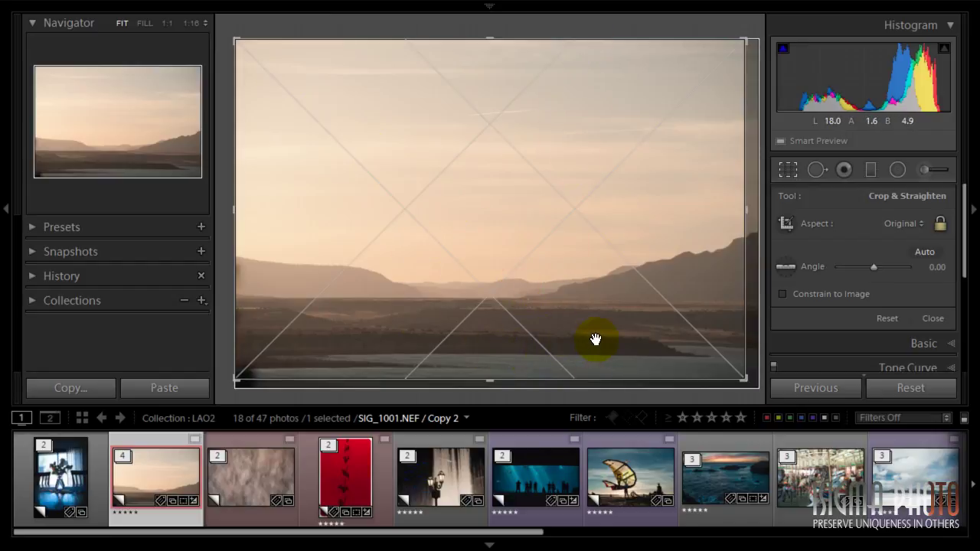
- Cycle the crop guide through Triangle, Golden Ratio, Golden Spiral, Aspect Ratios and Grid overlays
key(o)
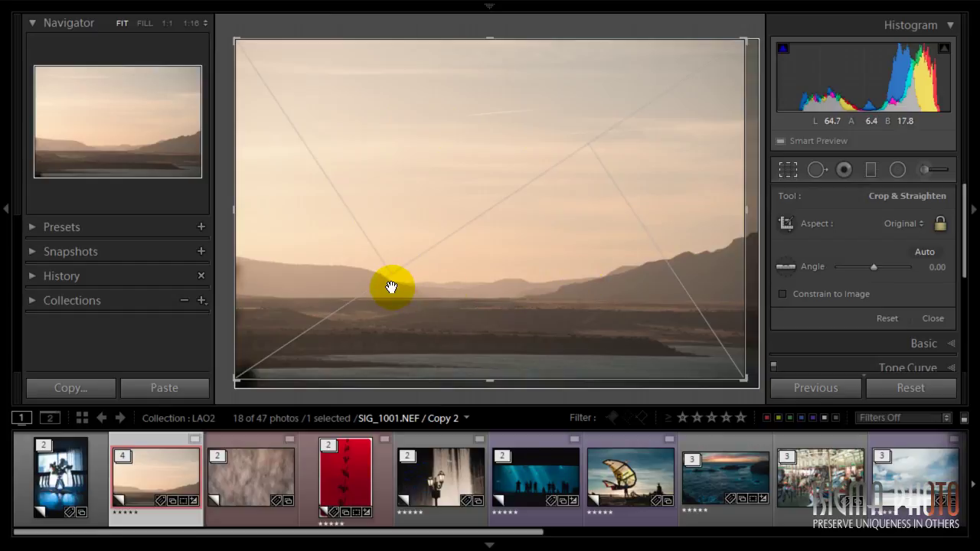
key(o)
key(o)
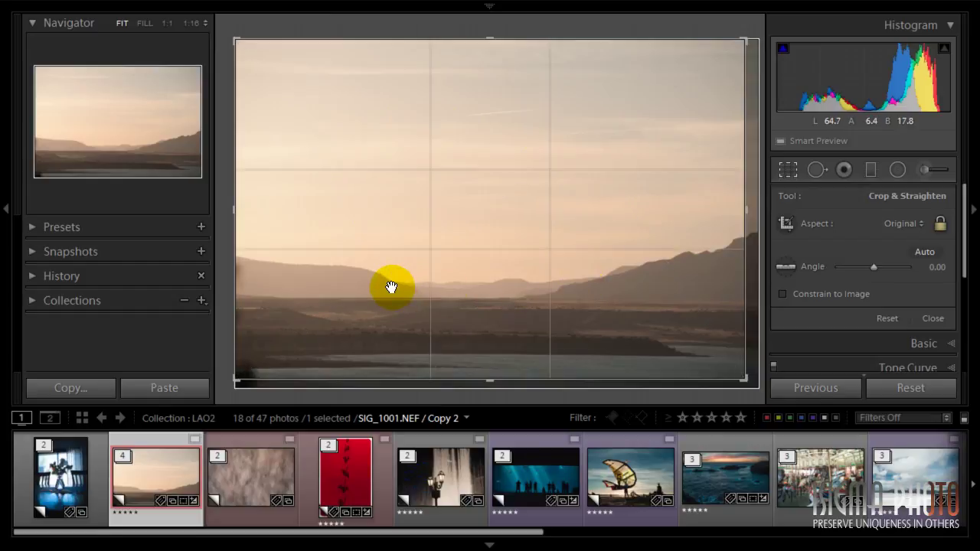
key(o)
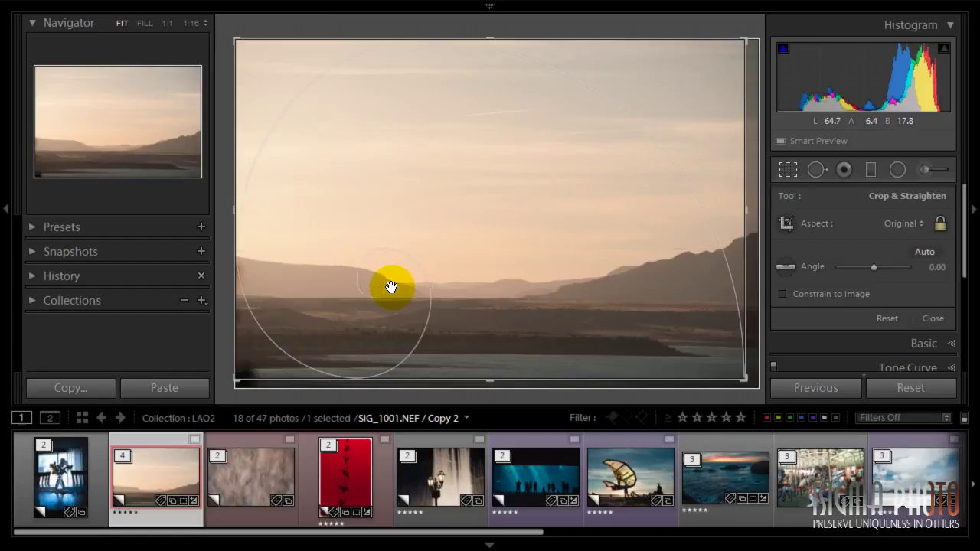
key(o)
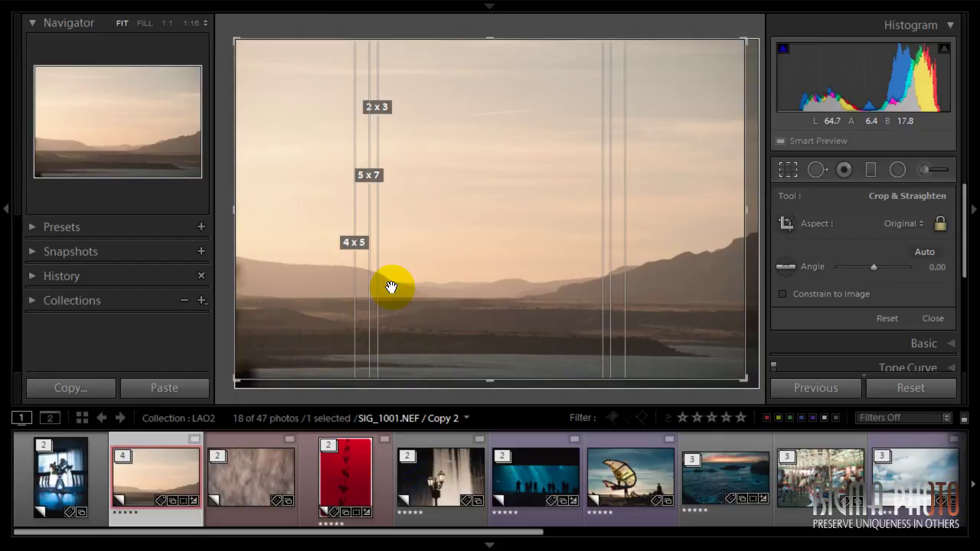
key(o)
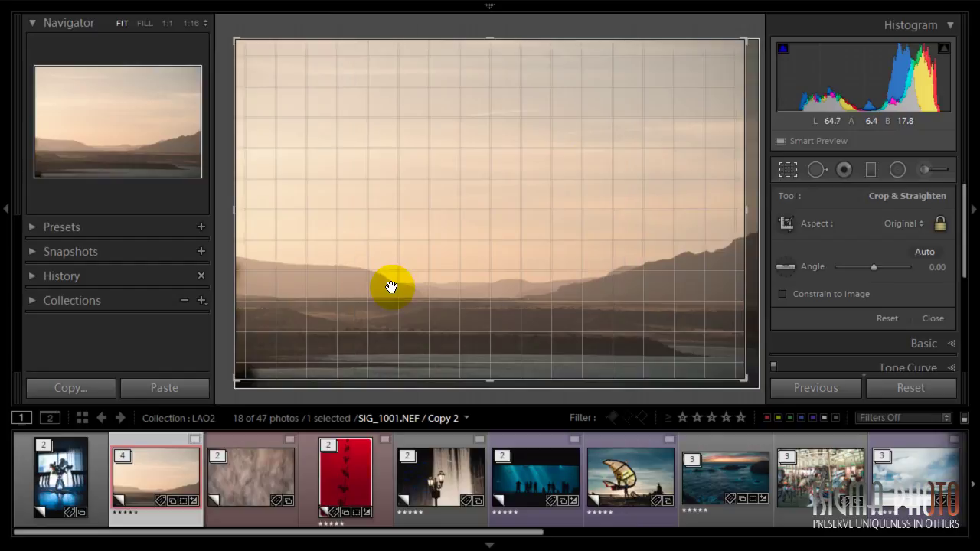
key(o)
key(o)
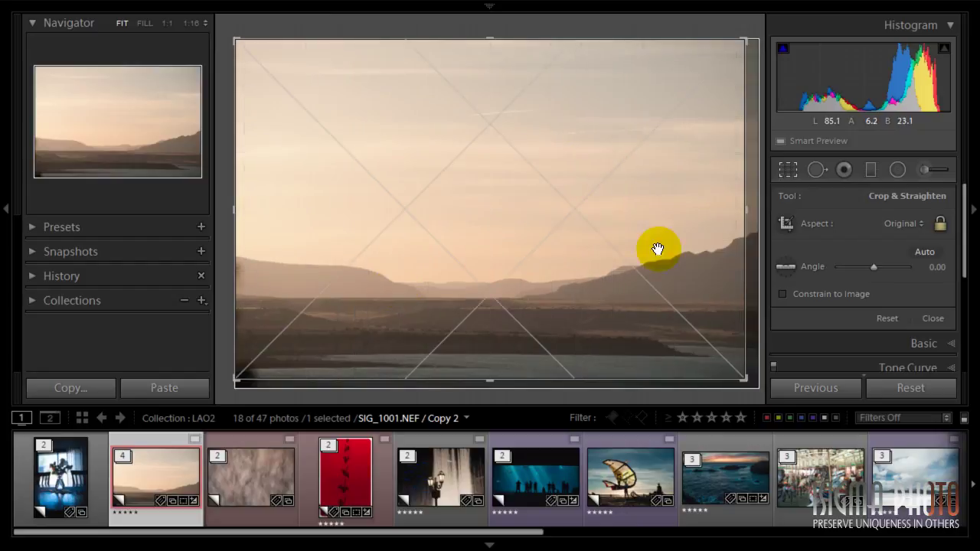
- Advance the crop guide overlay one more step with O
key(o)
key(o)
key(o)
key(o)
key(o)
key(o)
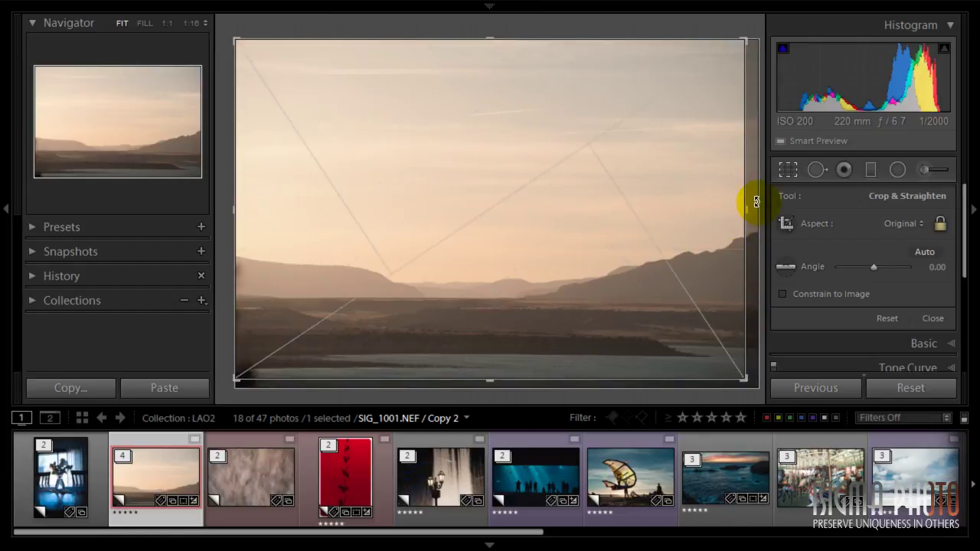